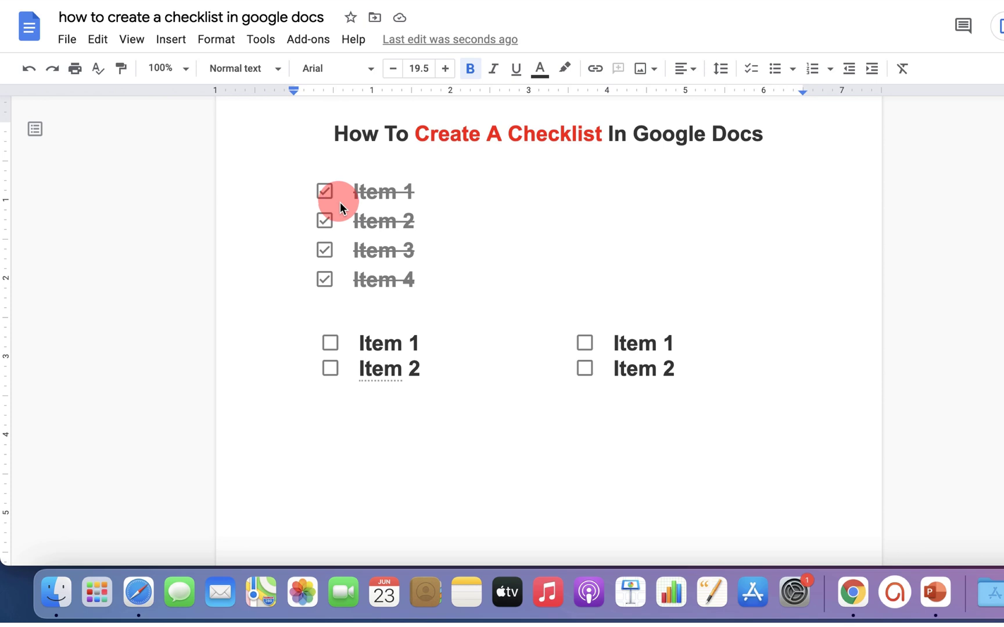
Toggle the checkboxes of Items 1–4 in the first checklist, leaving Item 4 unticked.
{"action": "left_click", "coordinate": [325, 191]}
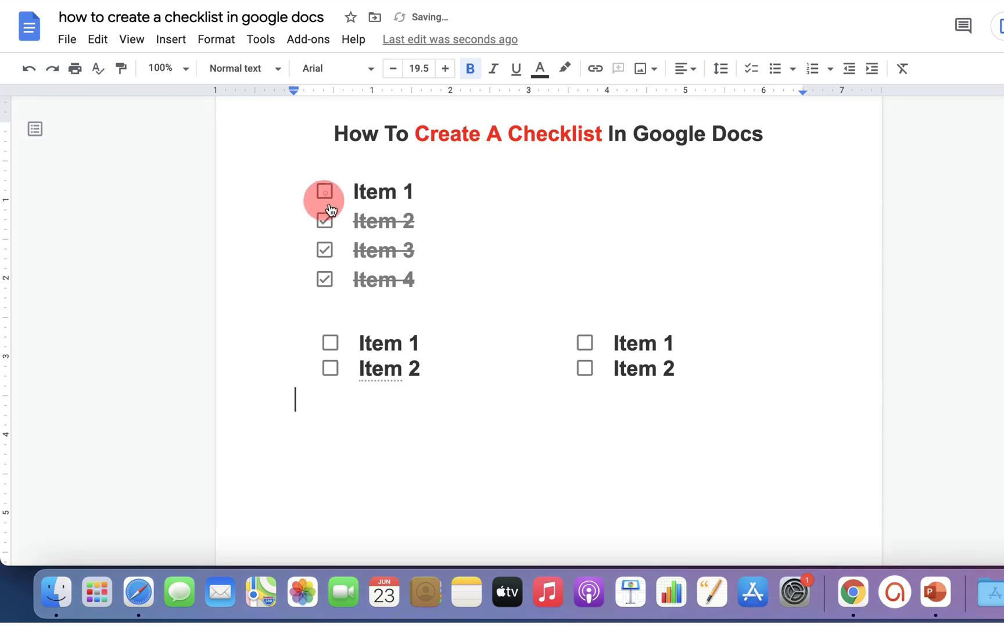
{"action": "left_click", "coordinate": [324, 220]}
{"action": "left_click", "coordinate": [325, 251]}
{"action": "left_click", "coordinate": [325, 280]}
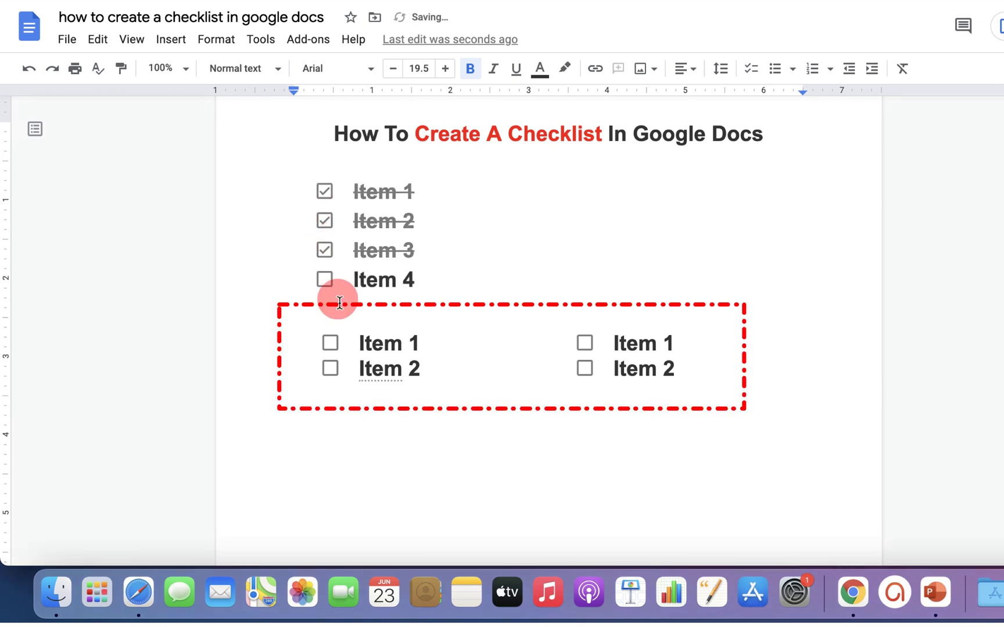
Tick Item 1 in the table's right column, leaving the left column's items unticked.
{"action": "left_click", "coordinate": [330, 342]}
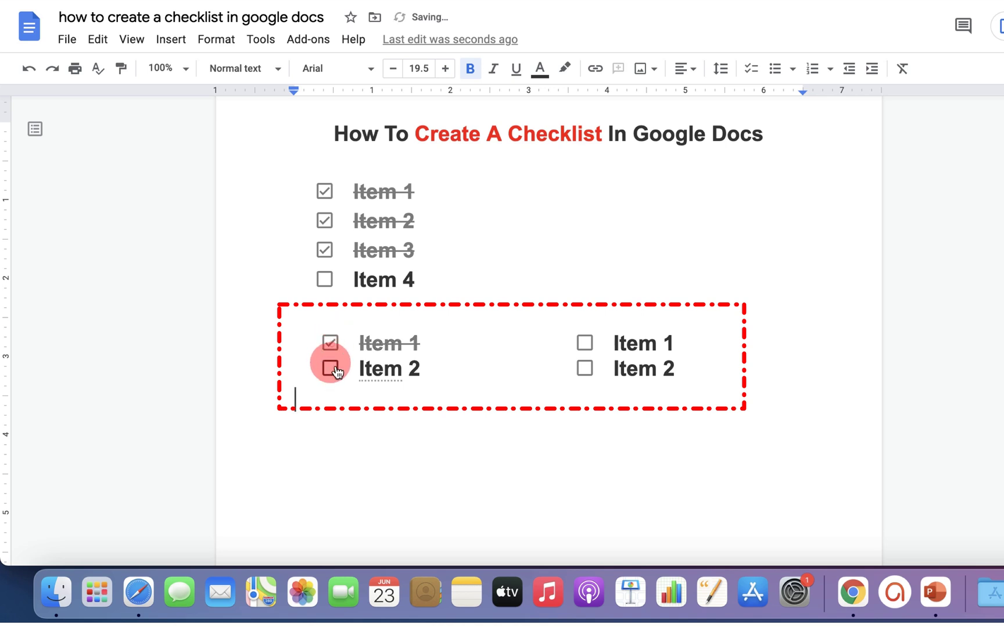
{"action": "left_click", "coordinate": [330, 369]}
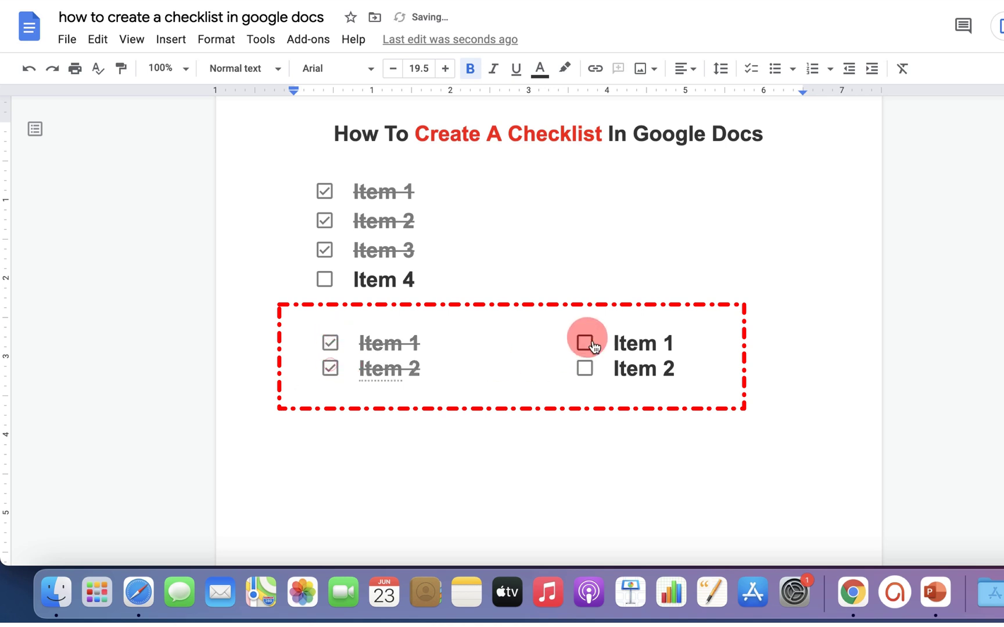
{"action": "left_click", "coordinate": [584, 343]}
{"action": "left_click", "coordinate": [331, 368]}
{"action": "left_click", "coordinate": [330, 344]}
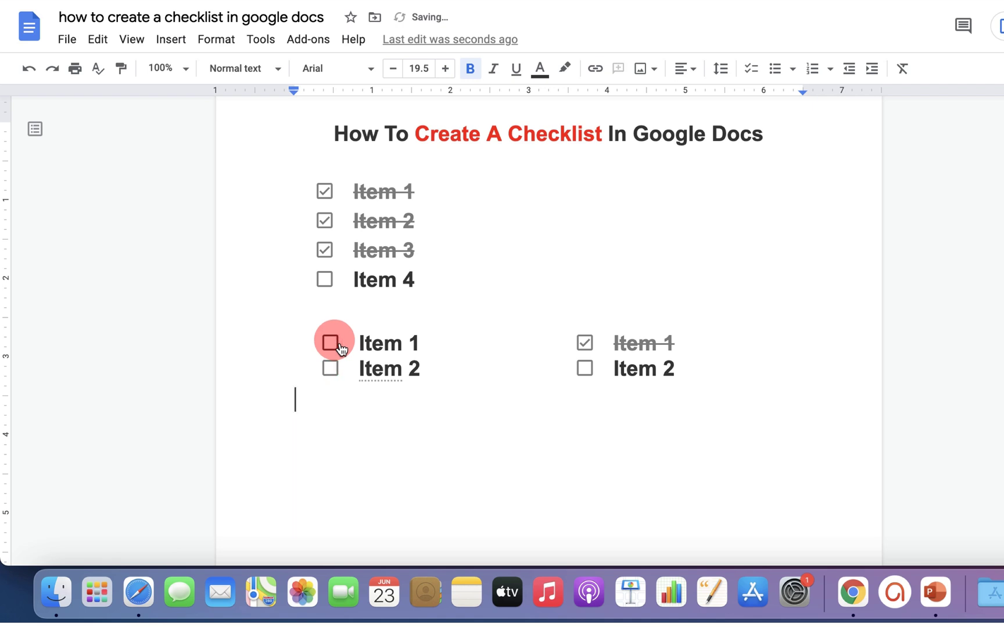
Delete both checklists and the table, leaving a selected 'Item 1' line under the title.
{"action": "left_click_drag", "start_coordinate": [706, 368], "coordinate": [339, 202]}
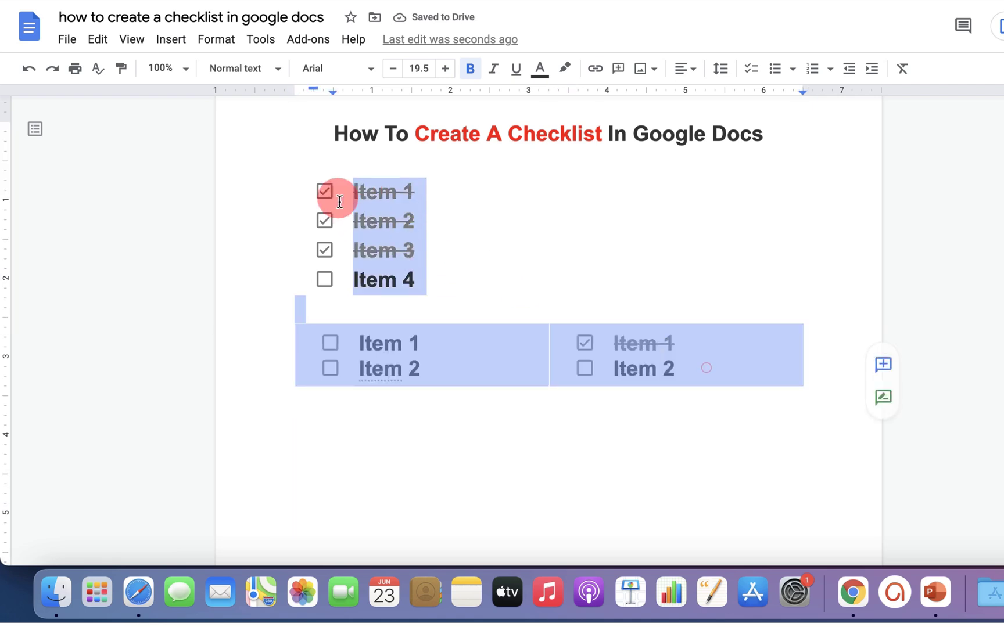
{"action": "key", "text": "BackSpace"}
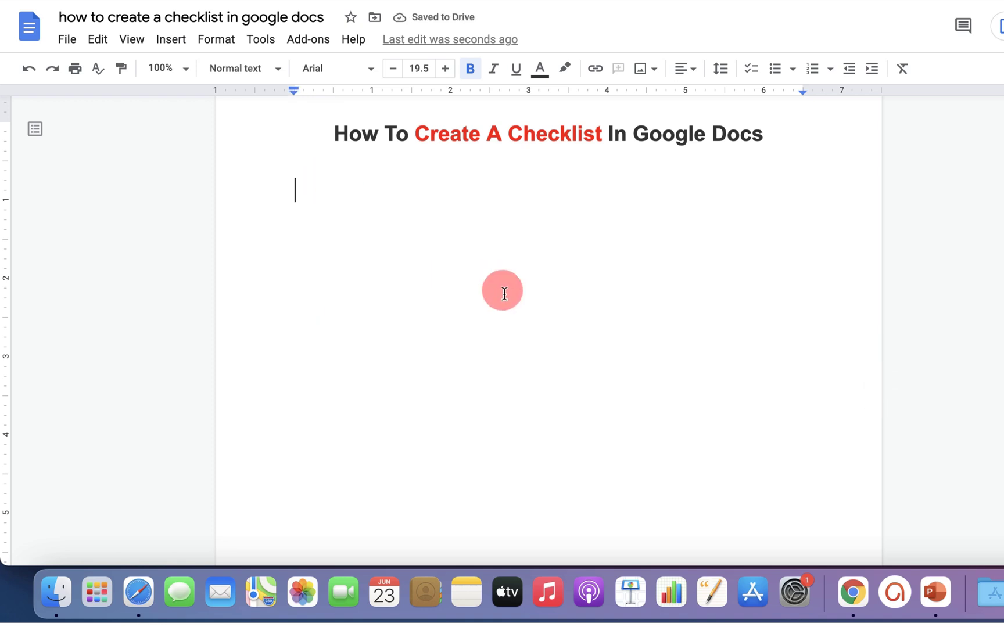
{"action": "type", "text": "Item "}
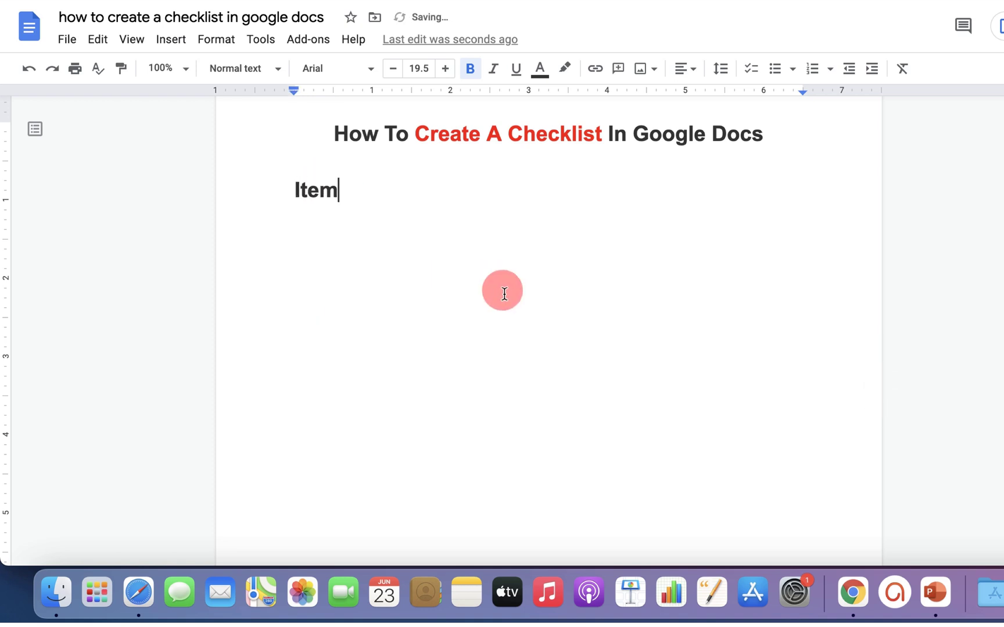
{"action": "type", "text": "1"}
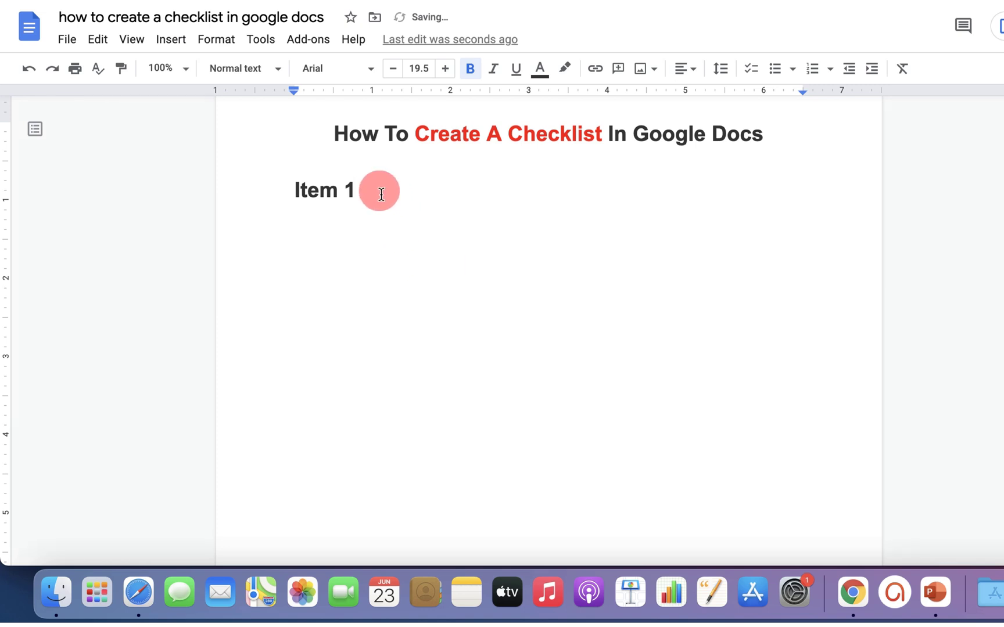
{"action": "left_click_drag", "start_coordinate": [358, 191], "coordinate": [249, 197]}
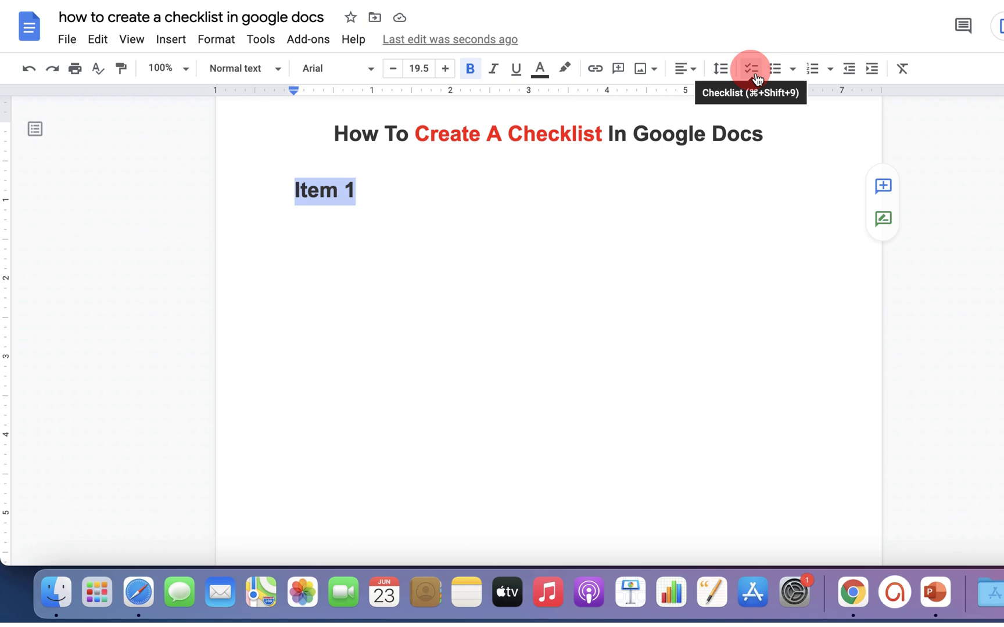
Make Item 1 a checklist entry and leave it ticked.
{"action": "left_click", "coordinate": [751, 69]}
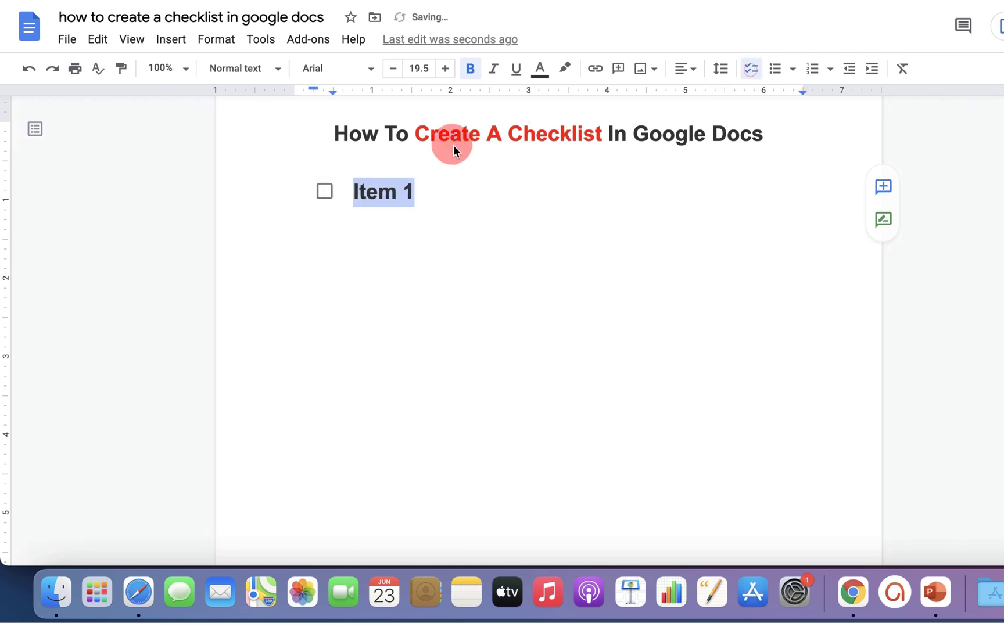
{"action": "left_click", "coordinate": [325, 191]}
{"action": "left_click", "coordinate": [324, 192]}
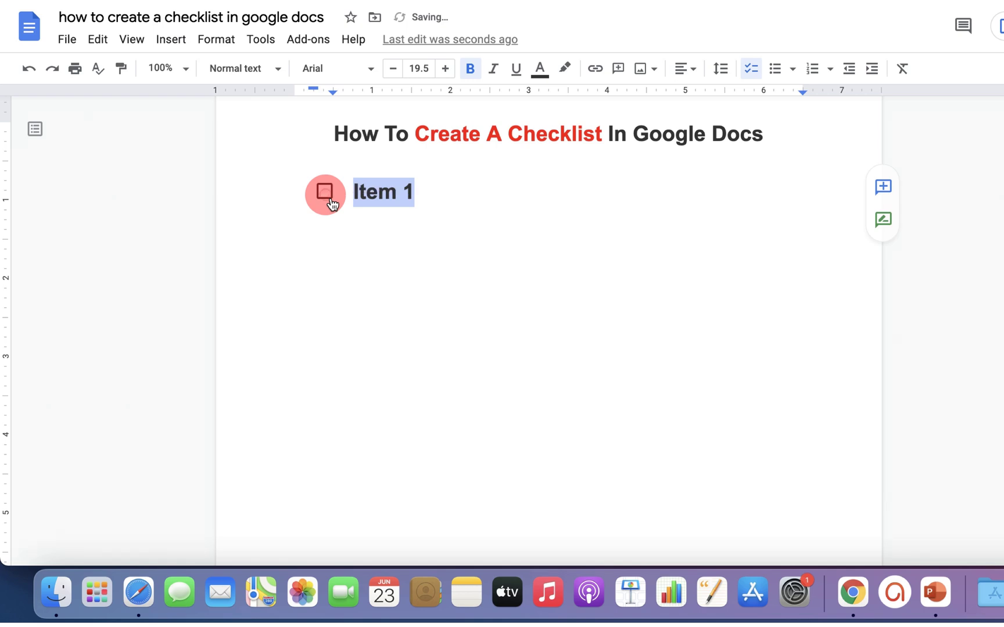
{"action": "left_click", "coordinate": [325, 191]}
{"action": "left_click", "coordinate": [325, 193]}
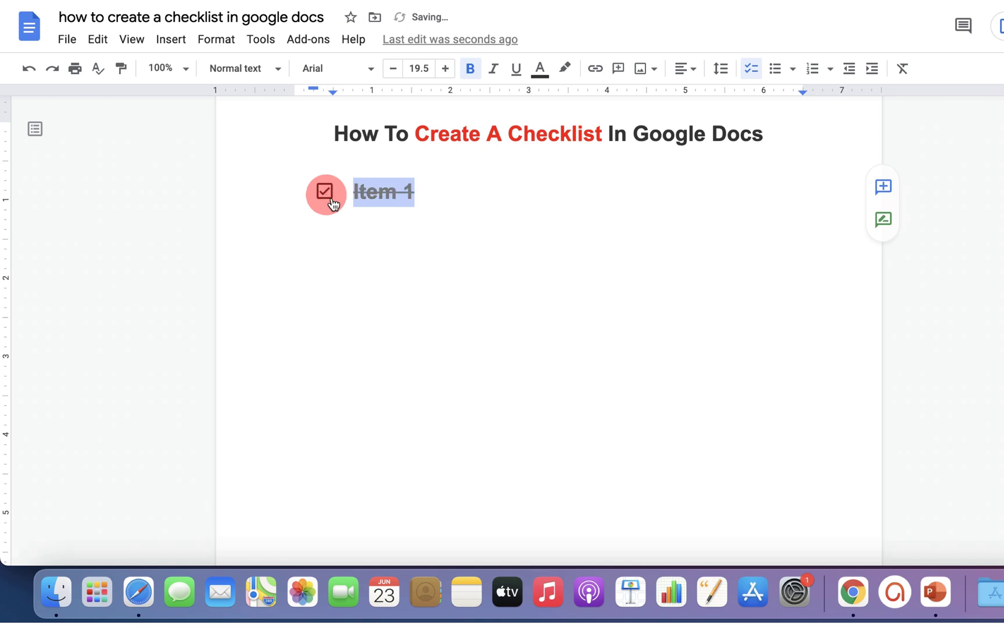
{"action": "left_click", "coordinate": [326, 191]}
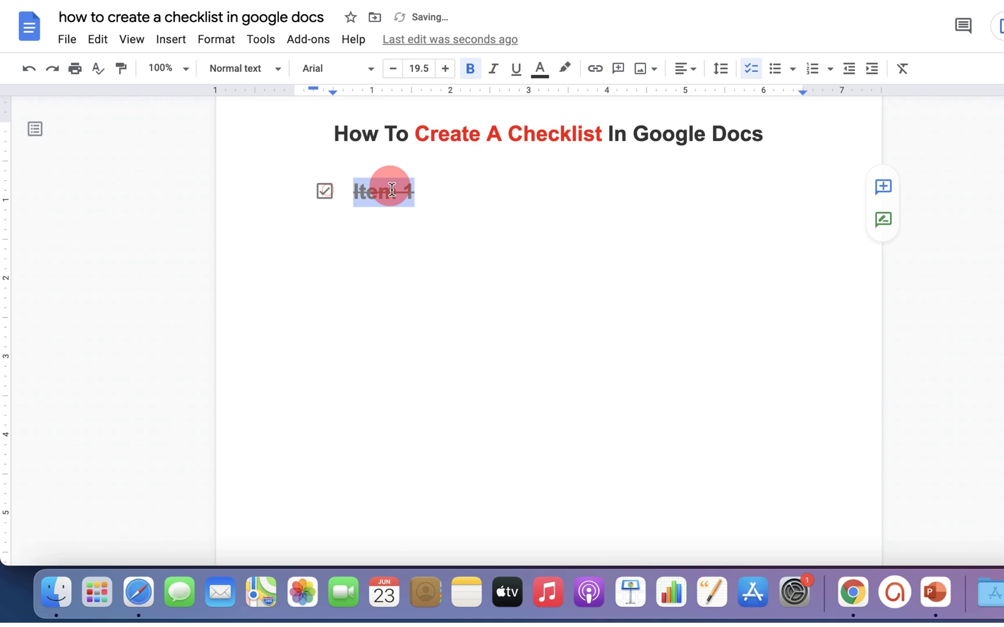
Add an unticked 'Item 2' checklist line below Item 1, then end the list.
{"action": "left_click", "coordinate": [434, 194]}
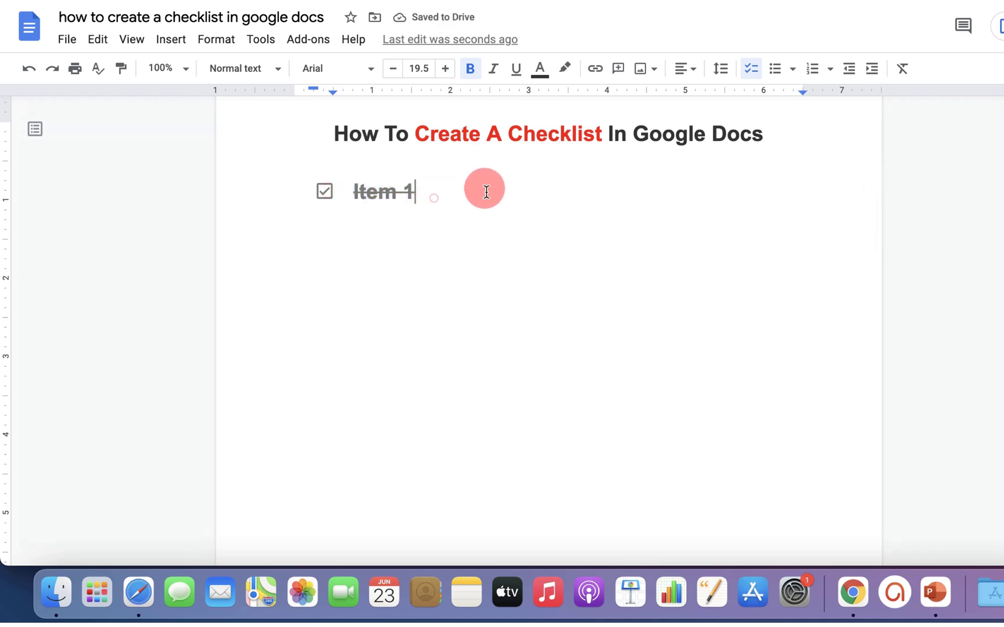
{"action": "key", "text": "Return"}
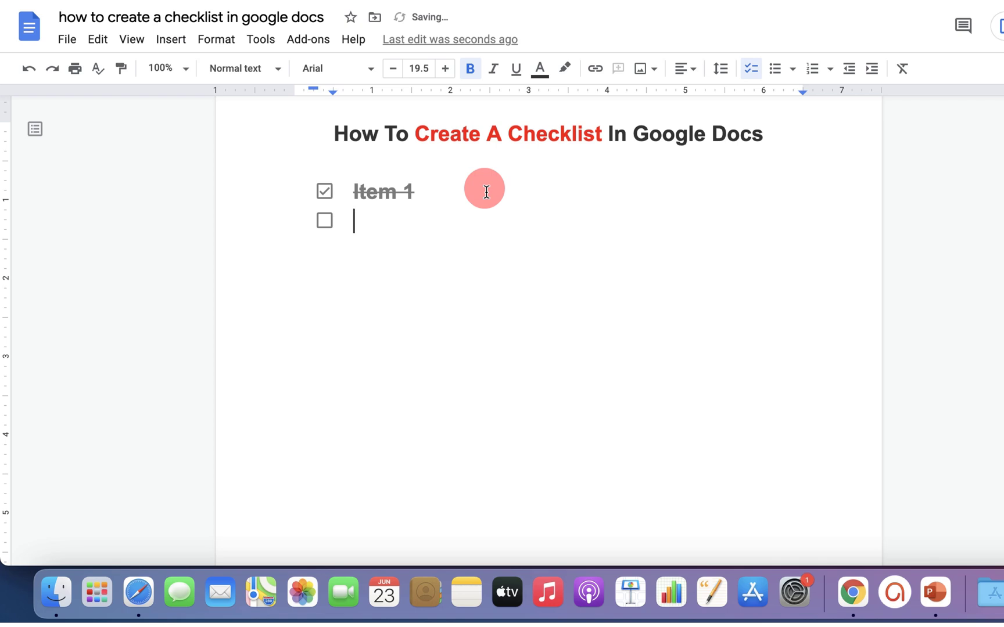
{"action": "type", "text": "item"}
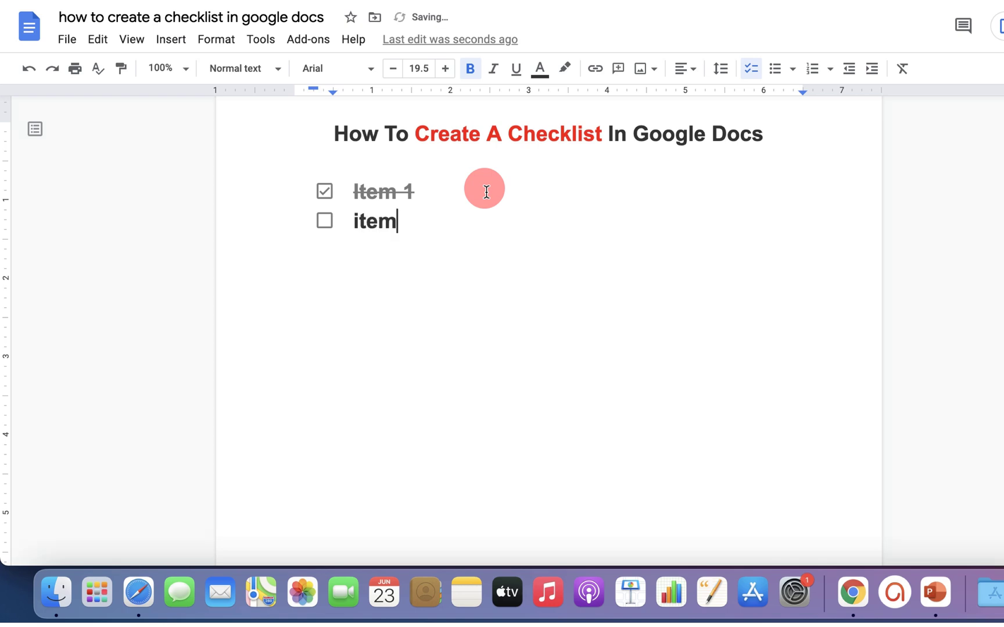
{"action": "type", "text": " 2"}
{"action": "key", "text": "Return"}
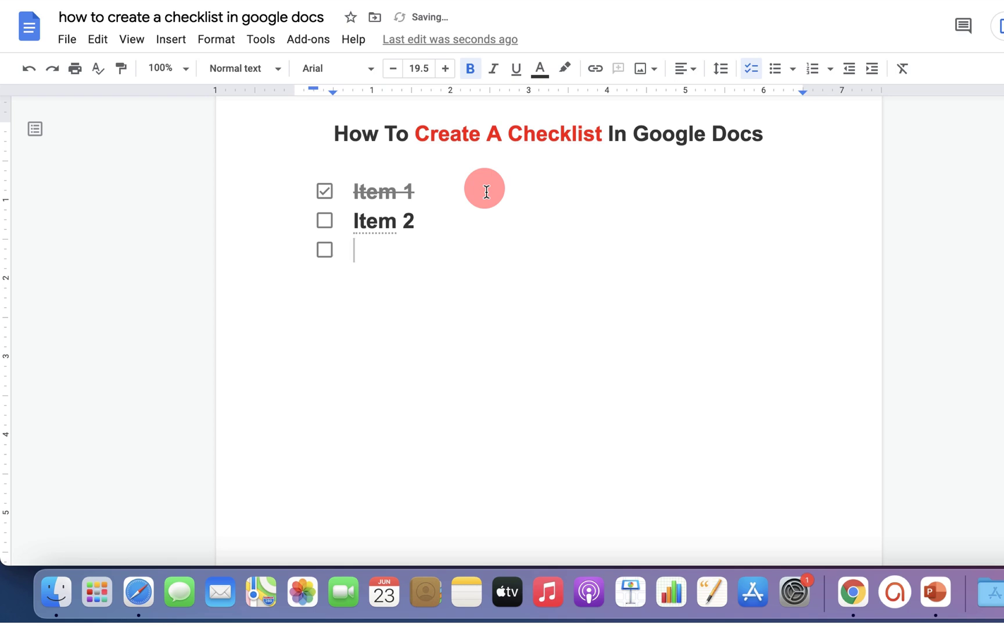
{"action": "key", "text": "Return"}
{"action": "key", "text": "Return"}
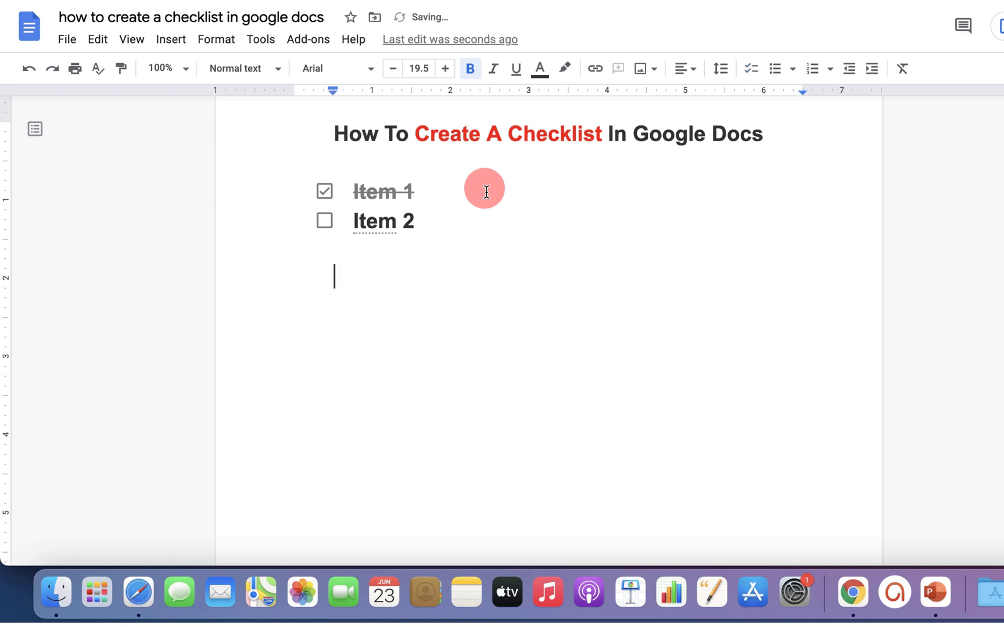
Insert a 2x1 table and make its Item1–Item 4 cell text into checklist items.
{"action": "left_click", "coordinate": [171, 40]}
{"action": "mouse_move", "coordinate": [196, 94]}
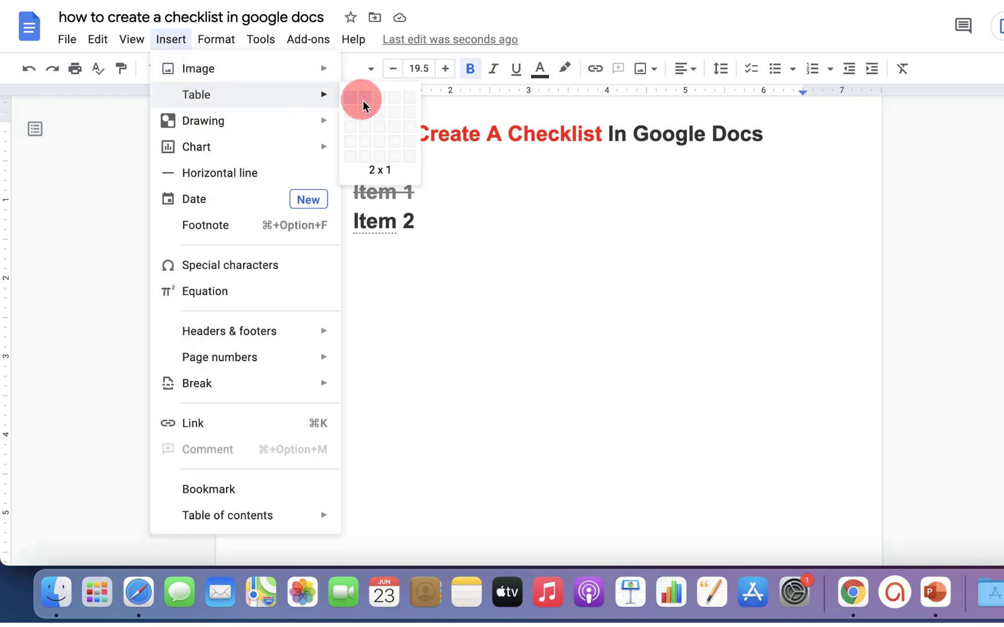
{"action": "left_click", "coordinate": [362, 100]}
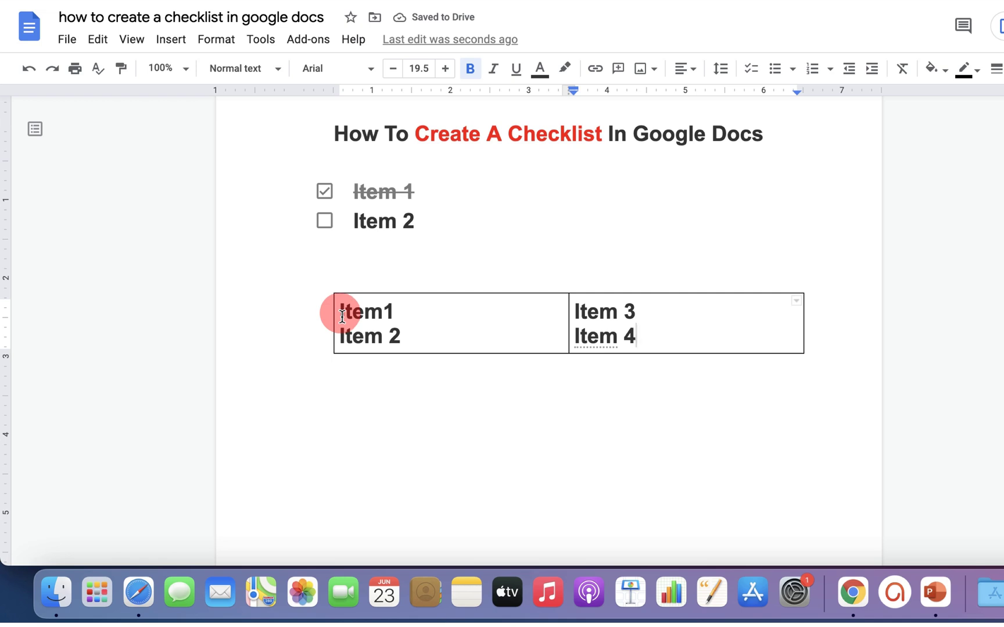
{"action": "left_click_drag", "start_coordinate": [342, 316], "coordinate": [656, 335]}
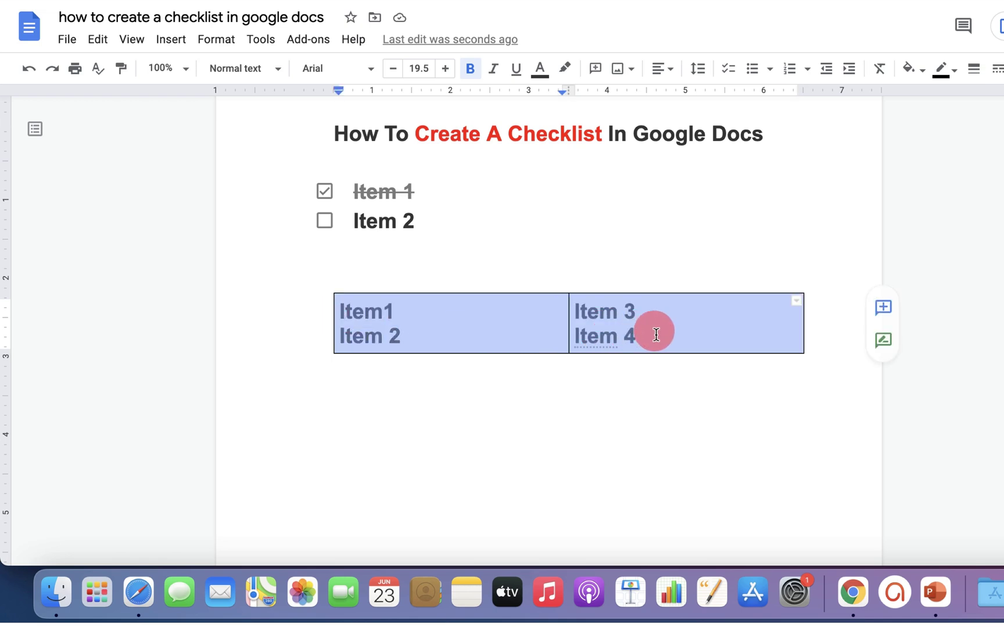
{"action": "left_click_drag", "start_coordinate": [336, 313], "coordinate": [717, 319]}
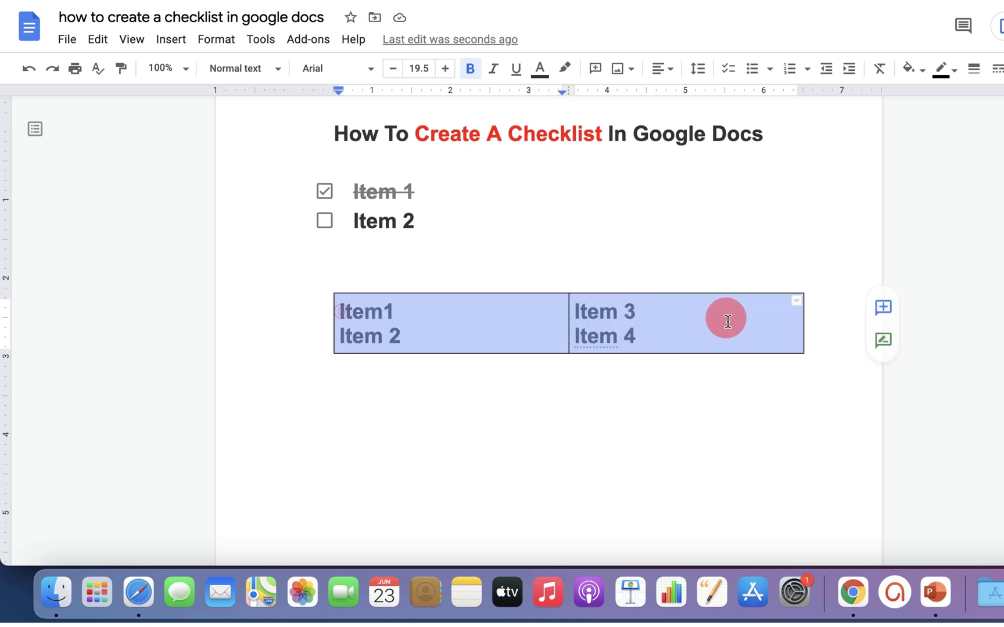
{"action": "left_click", "coordinate": [729, 69]}
{"action": "left_click", "coordinate": [400, 362]}
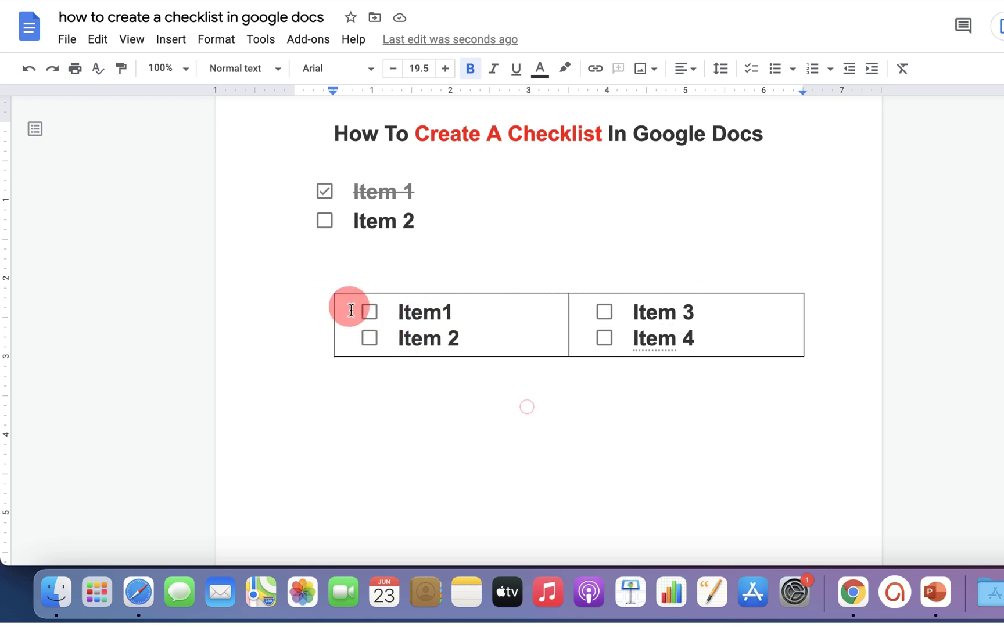
Set all of the table's borders to white so they disappear.
{"action": "left_click_drag", "start_coordinate": [351, 310], "coordinate": [792, 314]}
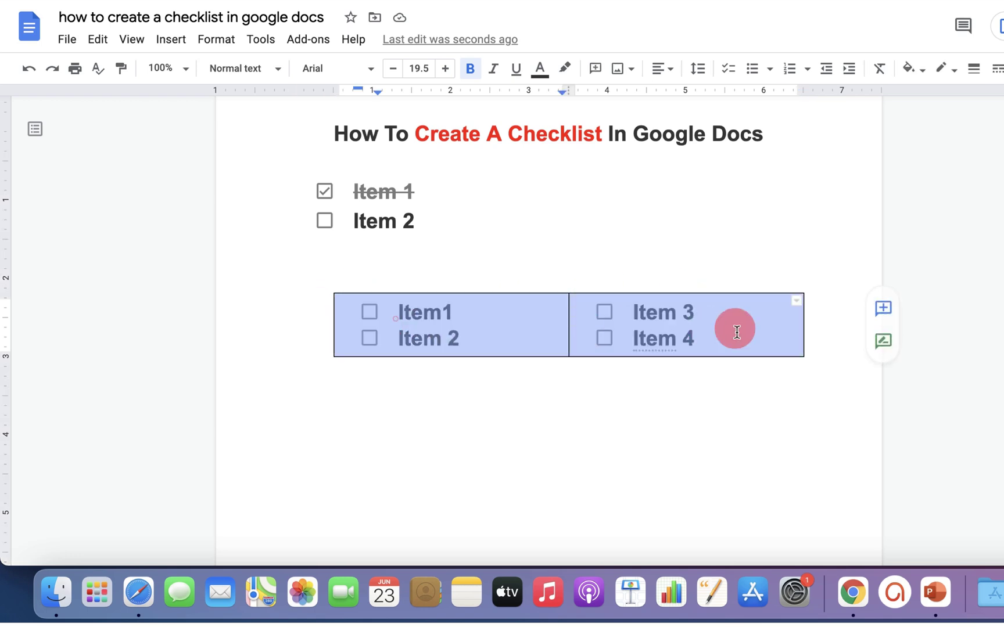
{"action": "left_click", "coordinate": [797, 302]}
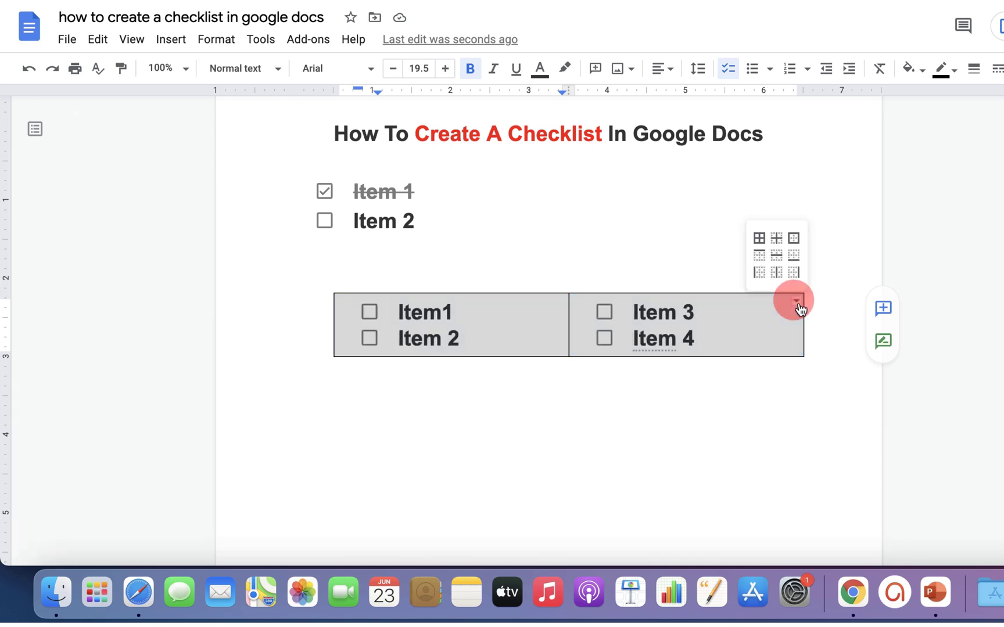
{"action": "left_click", "coordinate": [759, 239]}
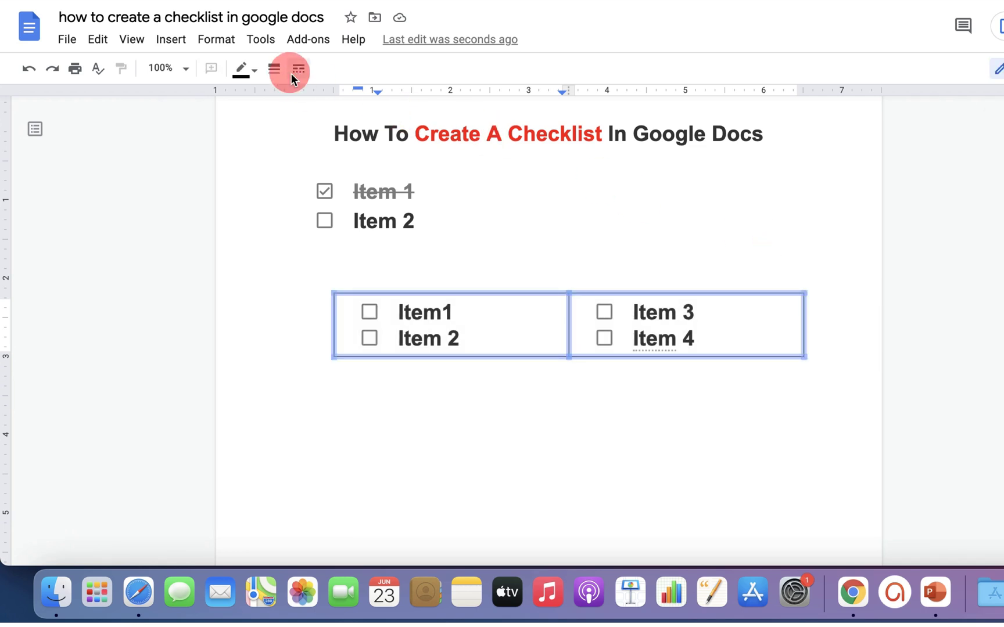
{"action": "left_click", "coordinate": [252, 69]}
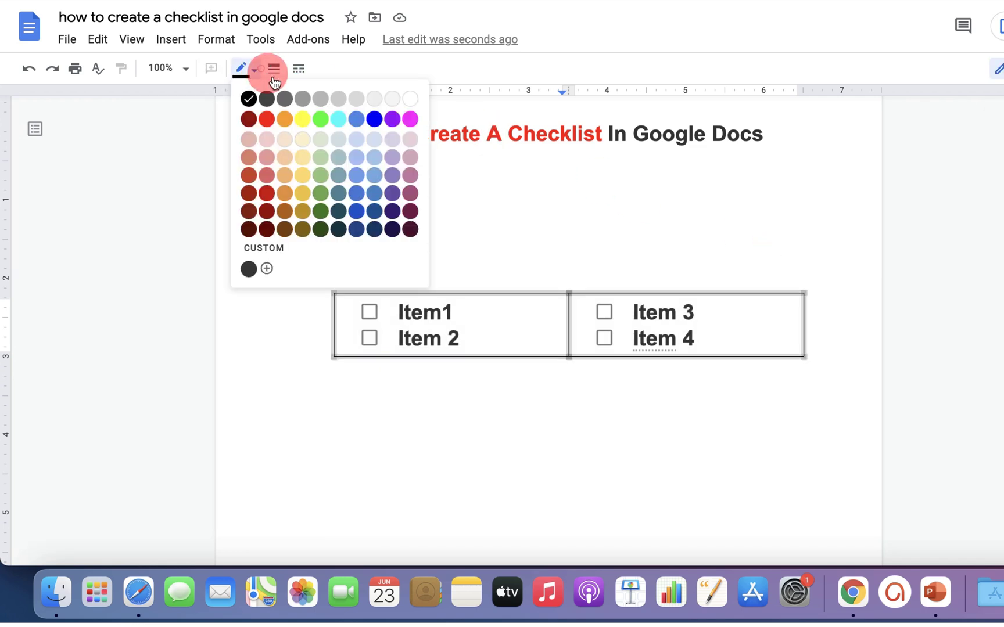
{"action": "left_click", "coordinate": [410, 99]}
{"action": "left_click", "coordinate": [563, 416]}
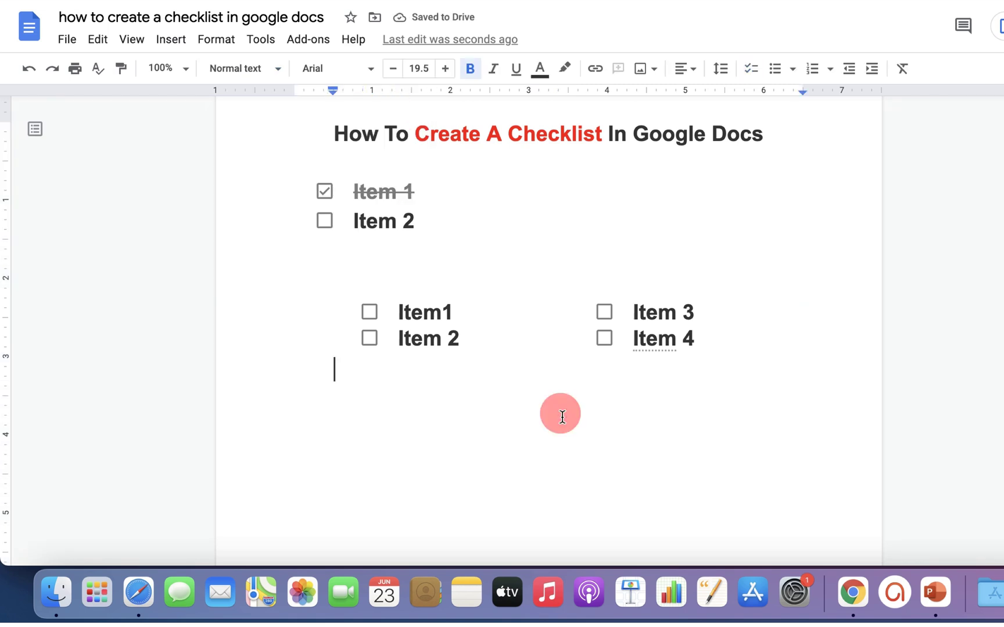